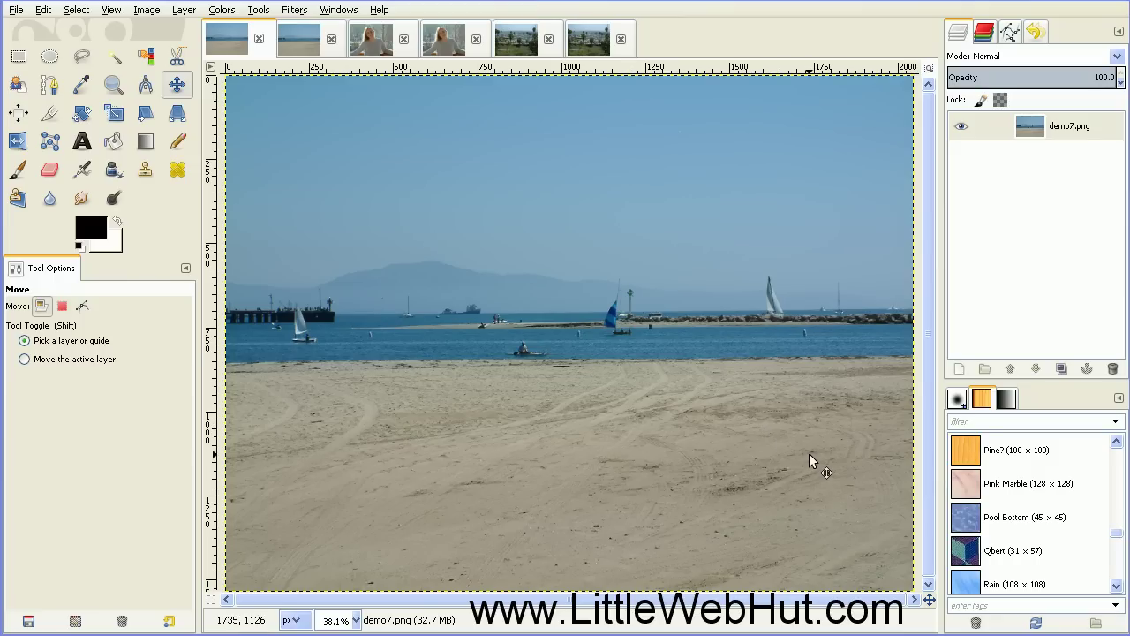
Step: Draw a 2003 × 1484 rectangle selection over the beach photo with Rule of thirds guides
left_click(19, 58)
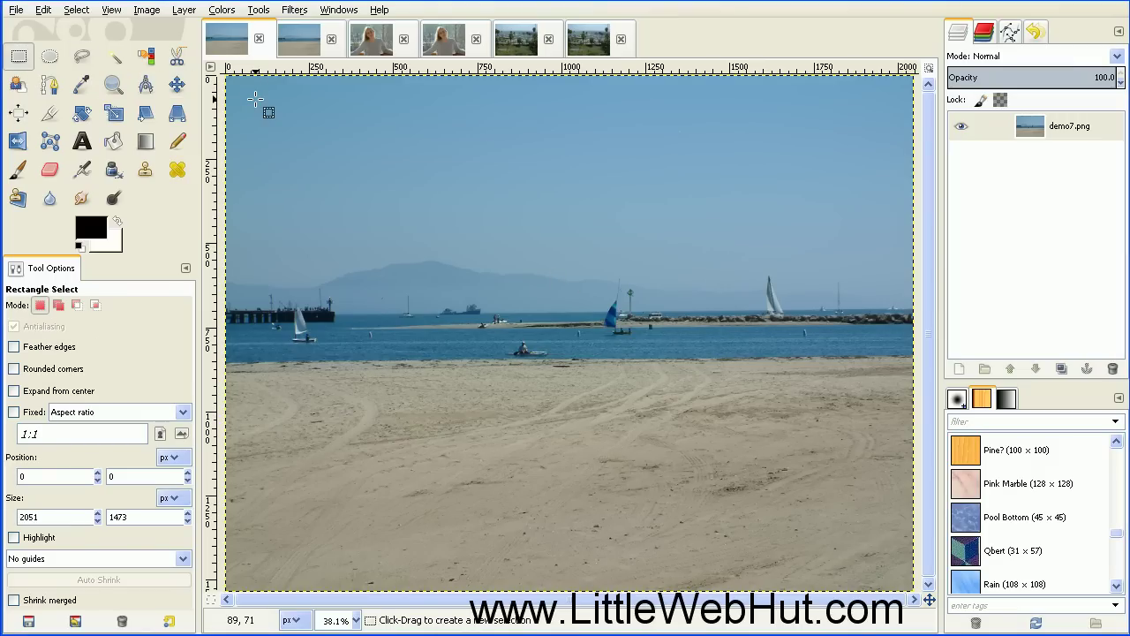
left_click_drag(236, 85, 912, 585)
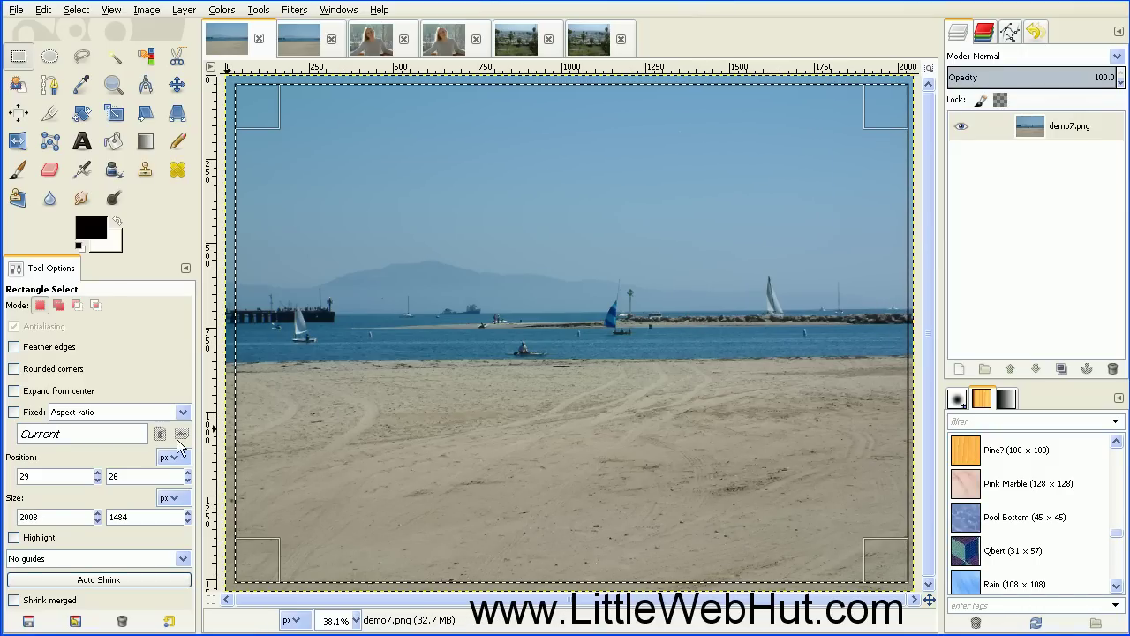
left_click(183, 560)
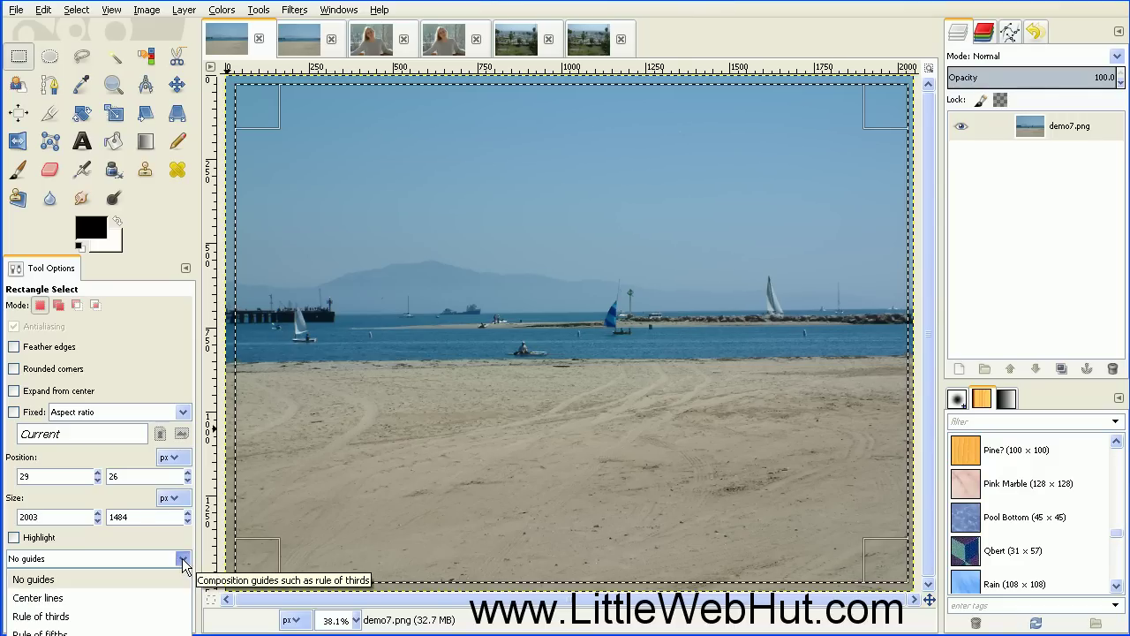
left_click(122, 617)
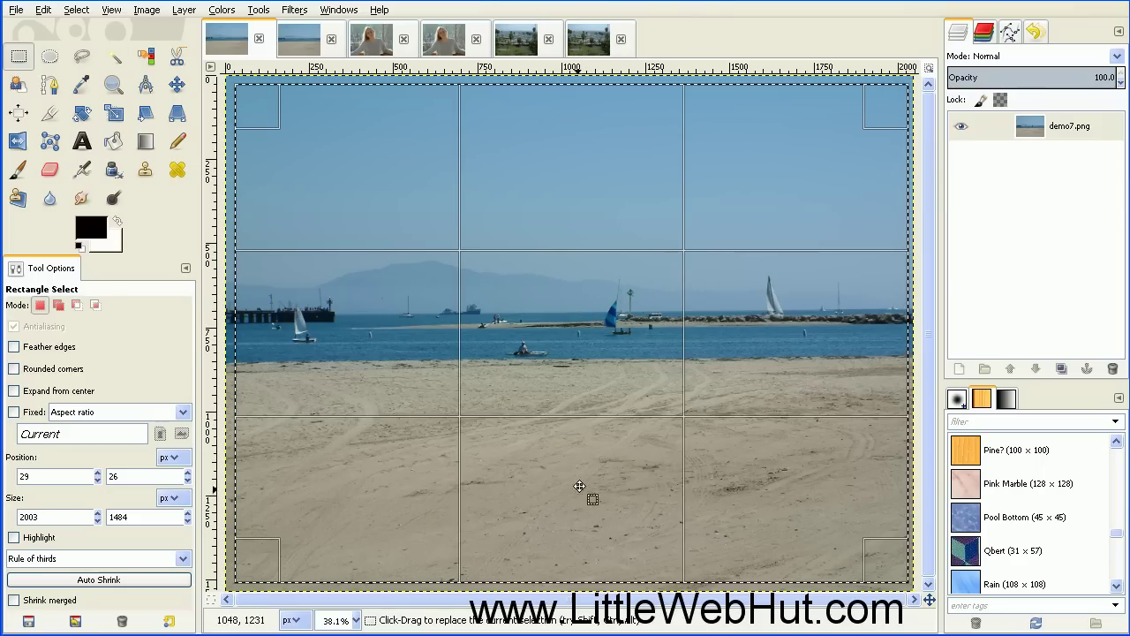
Step: Shrink the beach selection to 1682 × 1025 so the horizon sits on the lower third line
left_click_drag(552, 563, 562, 410)
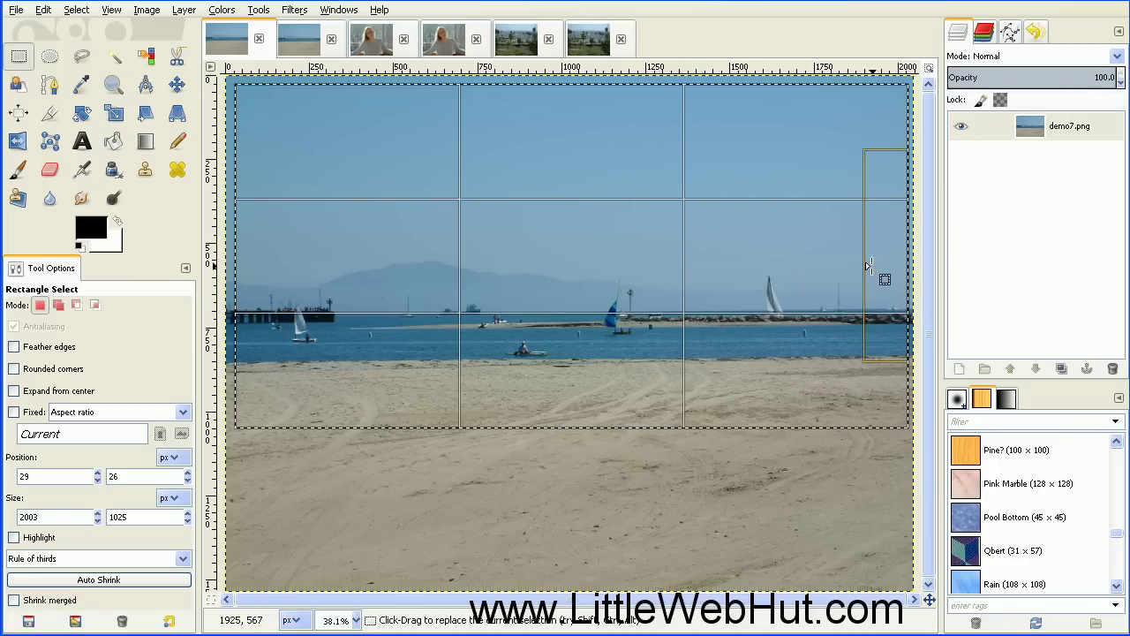
left_click_drag(879, 266, 772, 267)
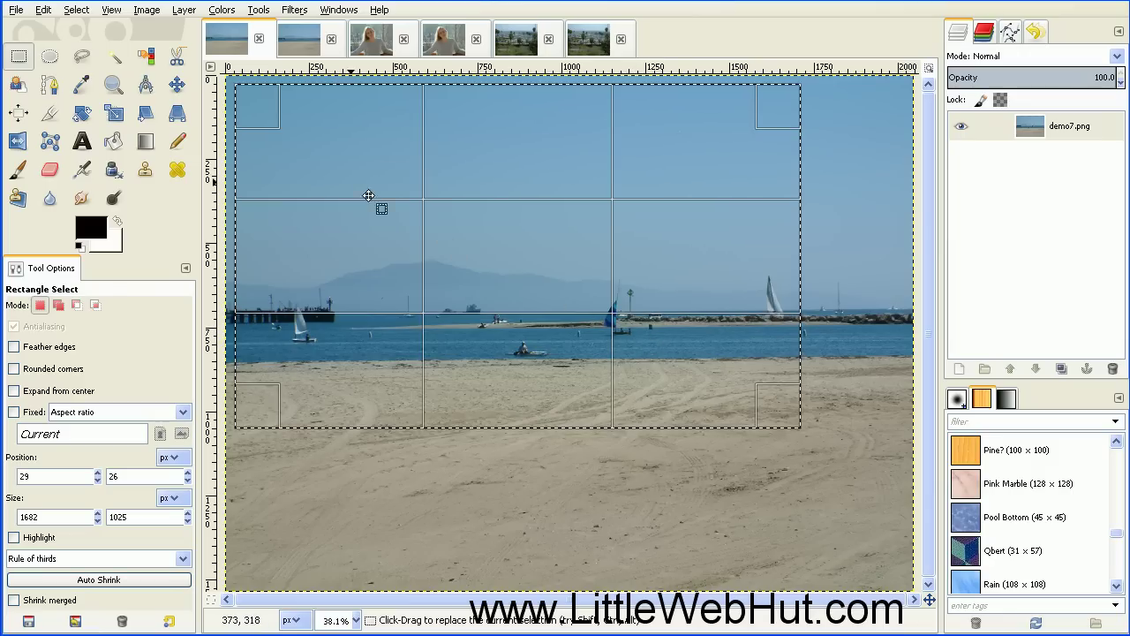
Step: Crop the beach photo to the 1682 × 1025 selection, fit it in the window, and compare with the other tab
left_click(147, 11)
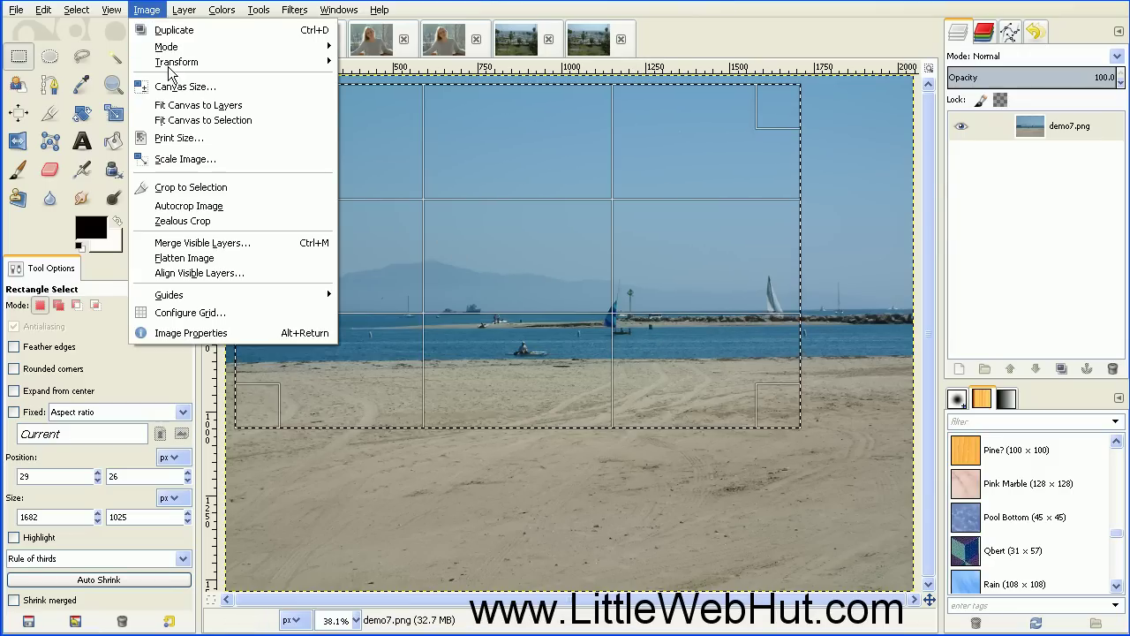
left_click(203, 189)
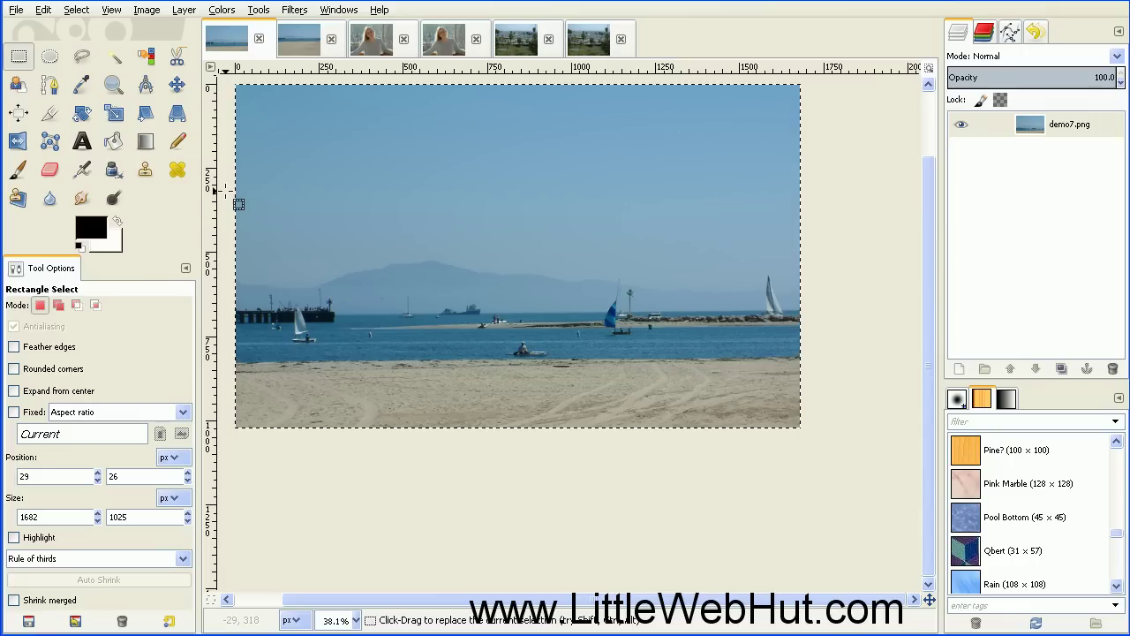
left_click(112, 11)
mouse_move(132, 67)
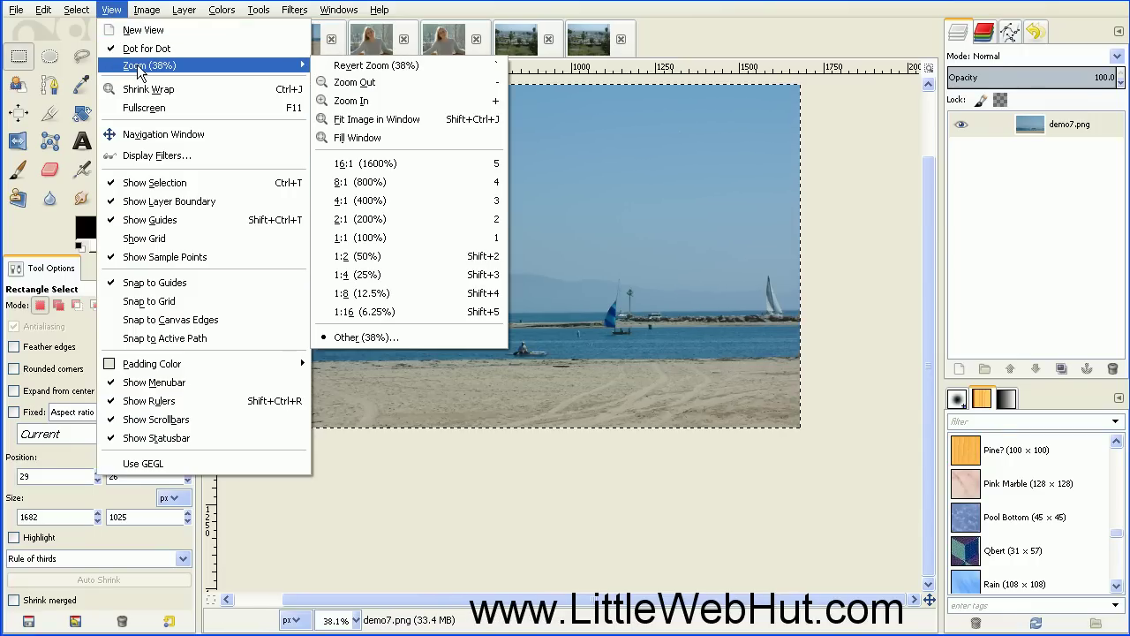
left_click(376, 122)
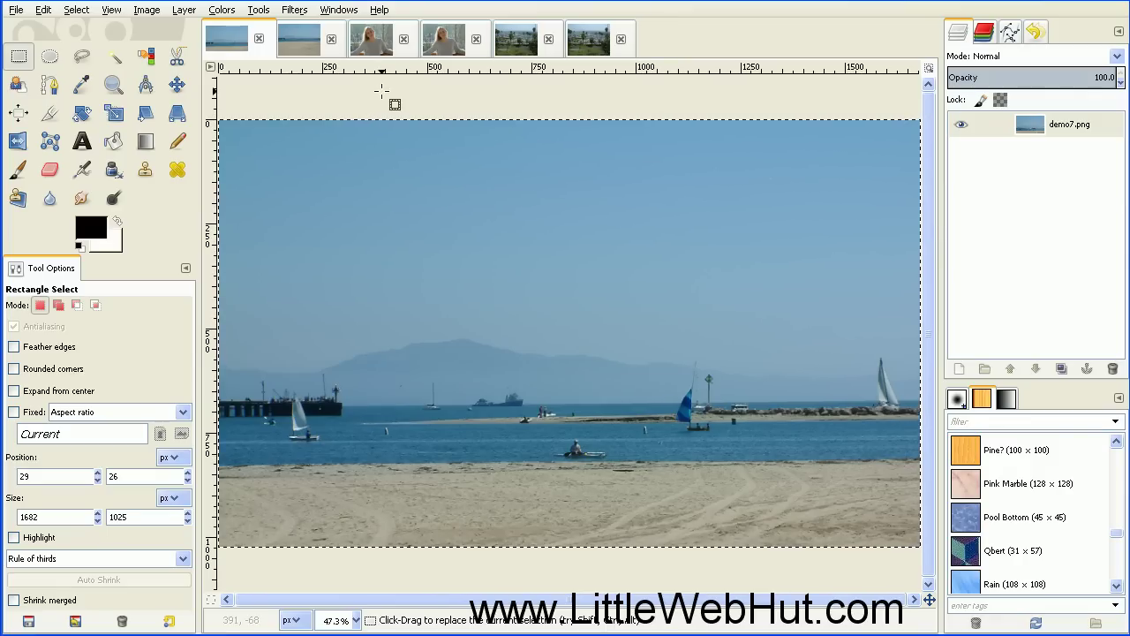
left_click(297, 39)
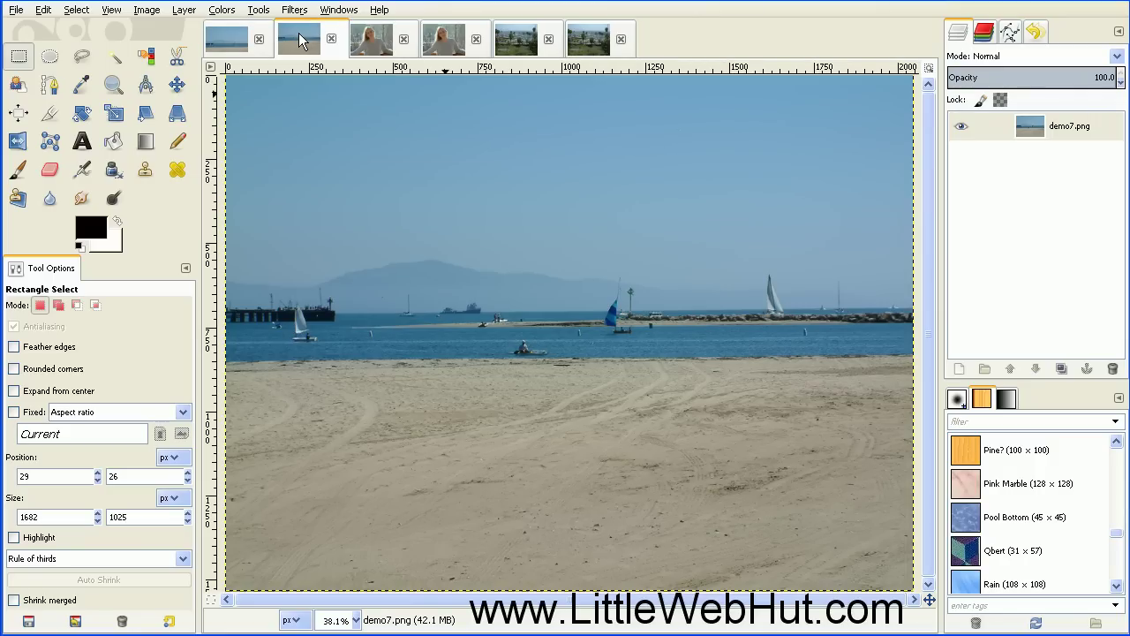
left_click(233, 42)
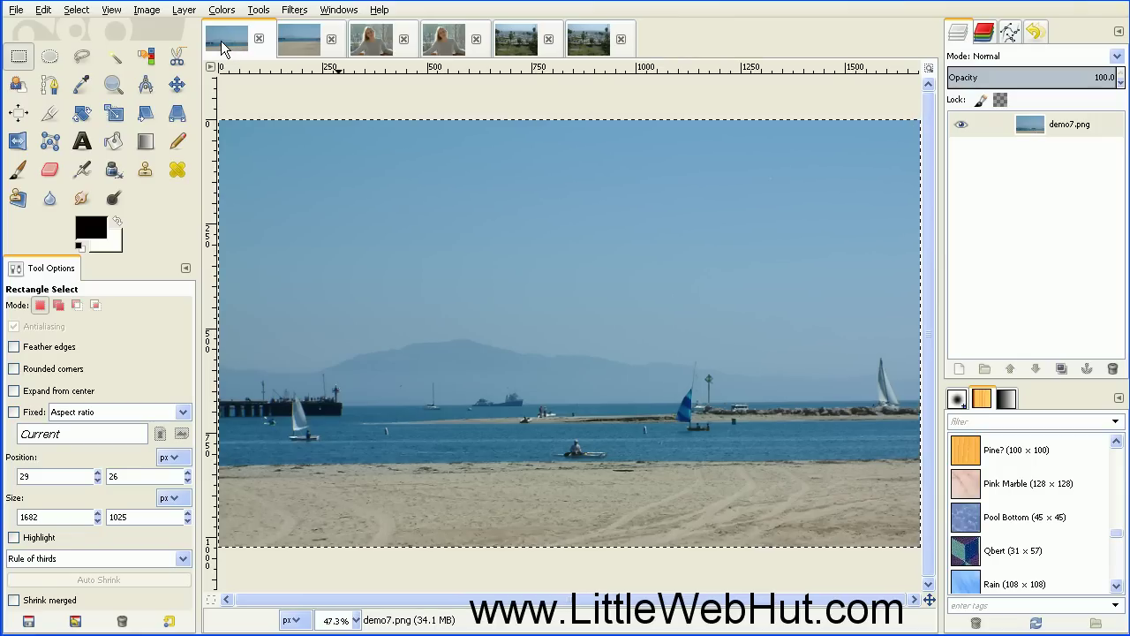
Step: On demo2.png, frame a 1630 × 1200 selection at 386, 21 with her face near the upper-left third
left_click(371, 46)
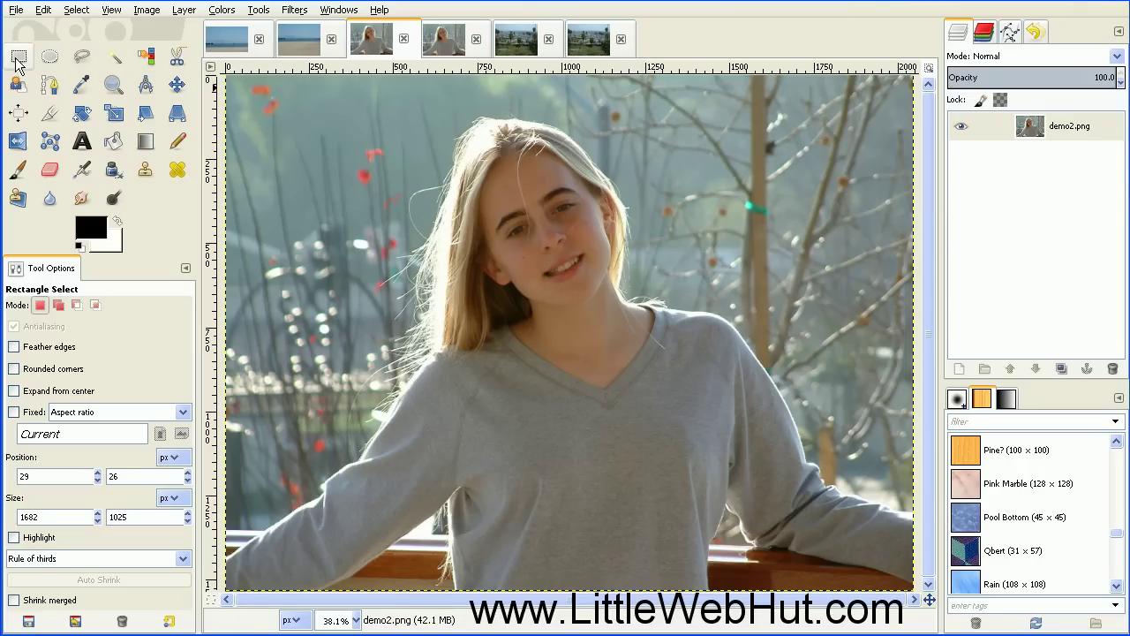
left_click_drag(236, 83, 912, 586)
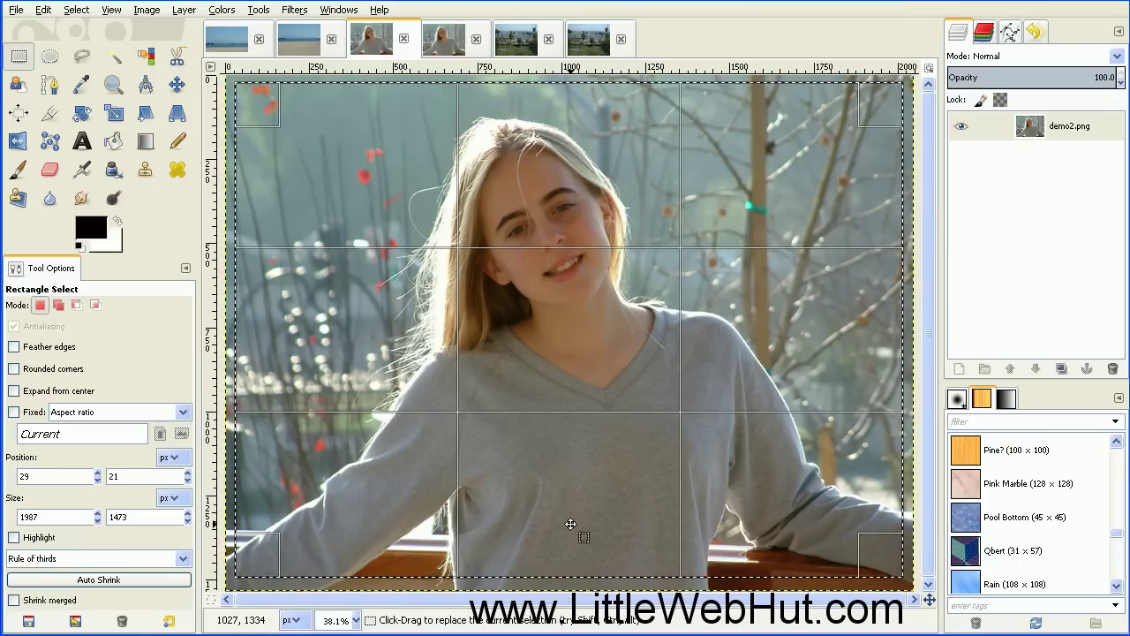
left_click_drag(570, 562, 570, 468)
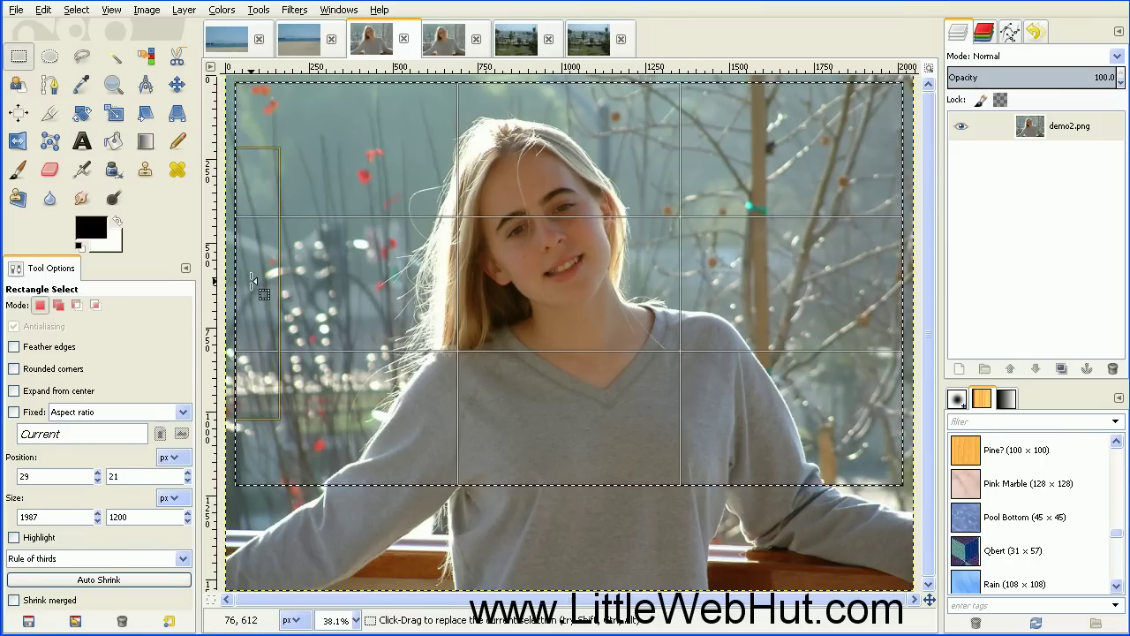
left_click_drag(264, 283, 366, 291)
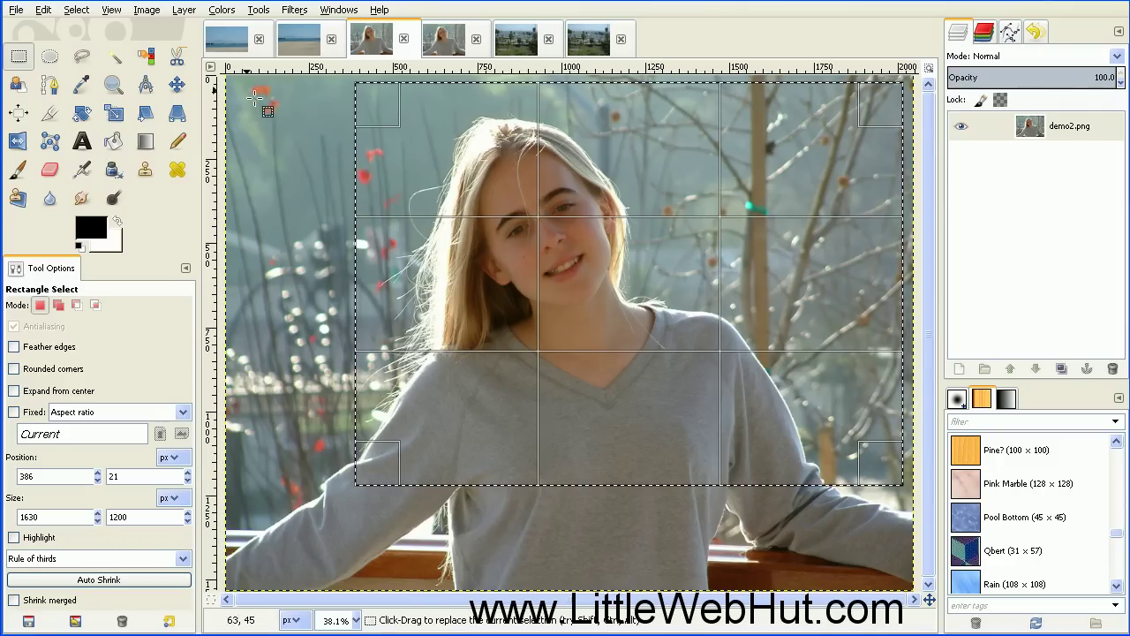
Step: Crop demo2.png to the 1630 × 1200 selection, fit it in the window, and compare with the uncropped copy
left_click(147, 11)
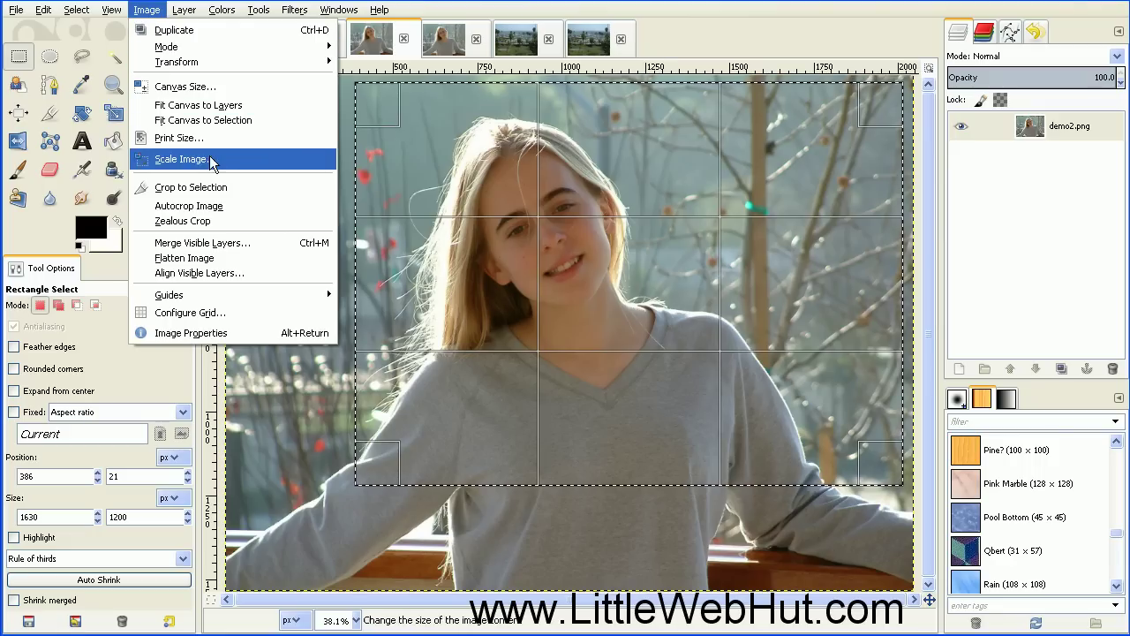
left_click(221, 188)
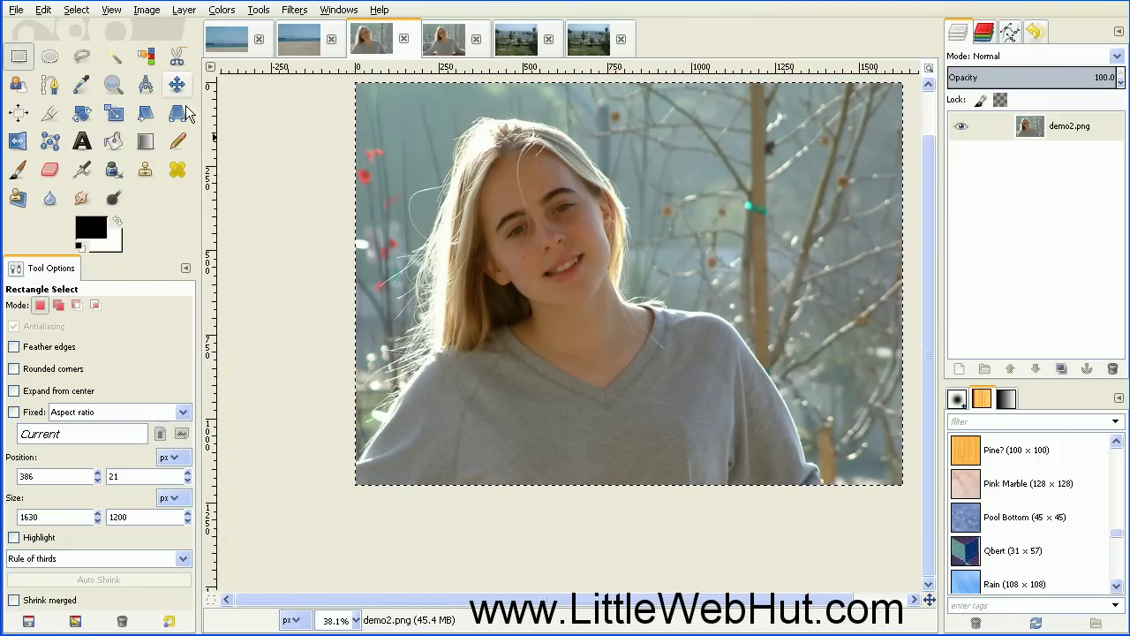
left_click(111, 10)
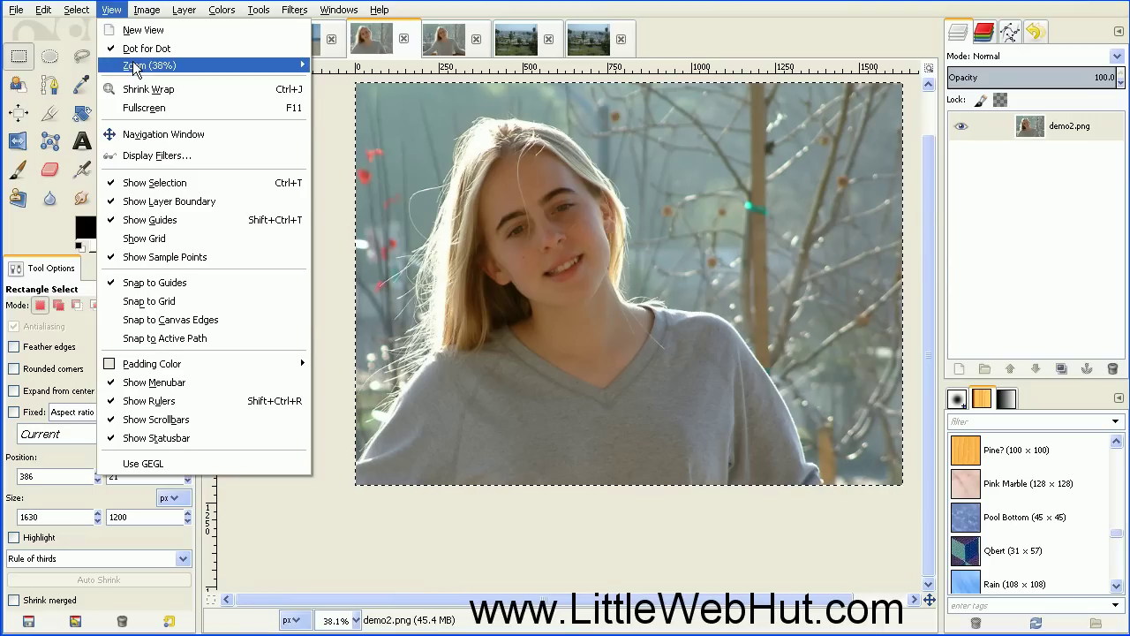
mouse_move(173, 66)
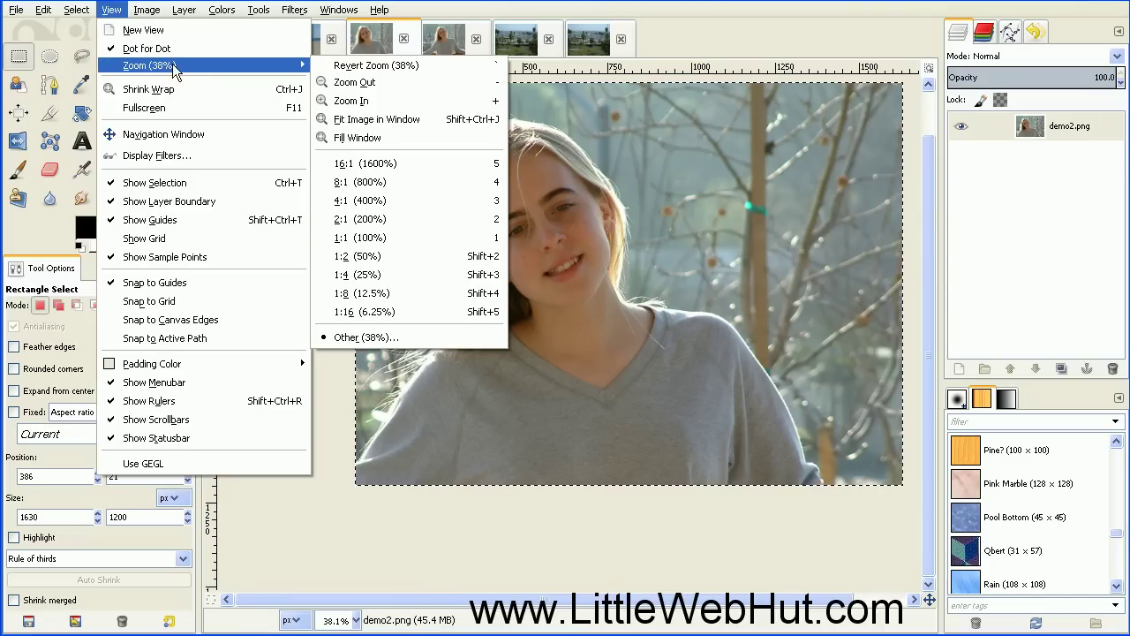
left_click(398, 115)
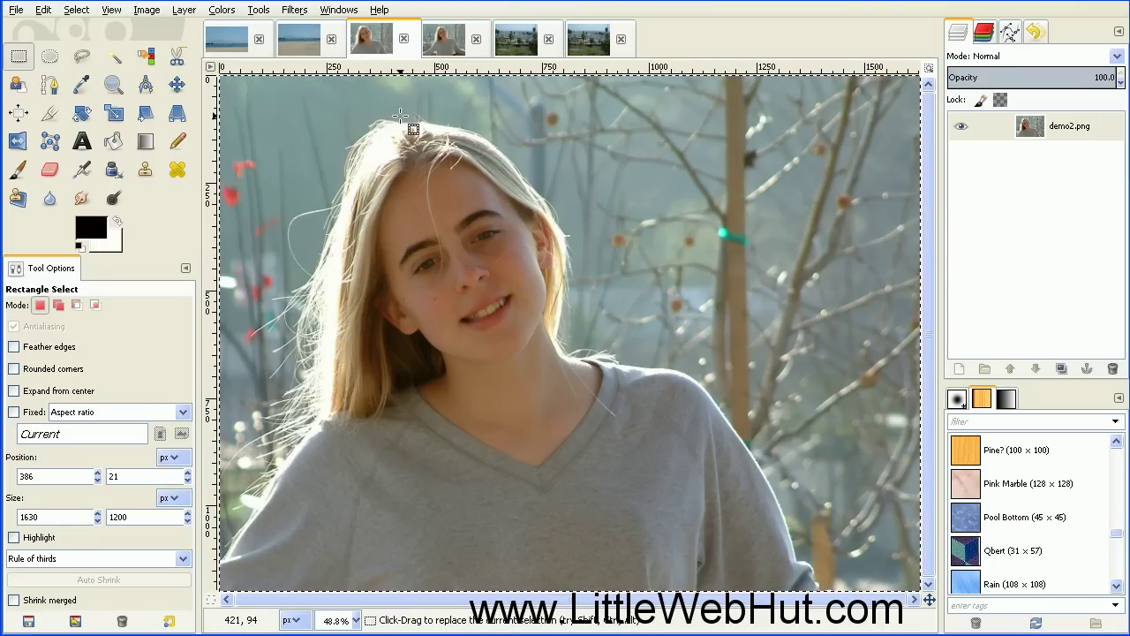
left_click(448, 42)
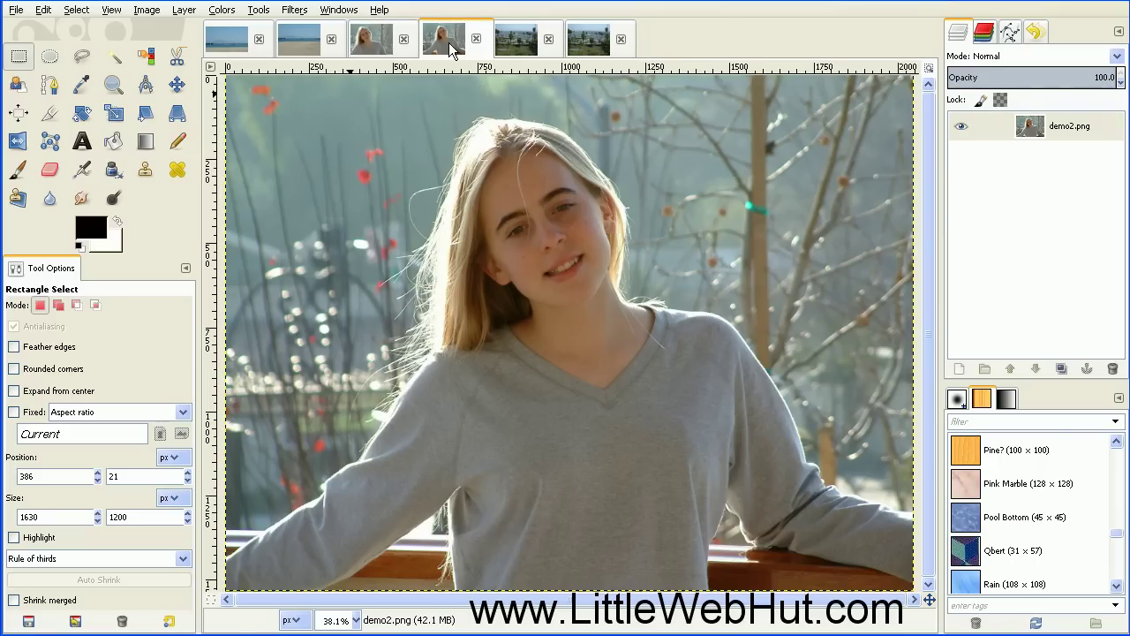
left_click(372, 45)
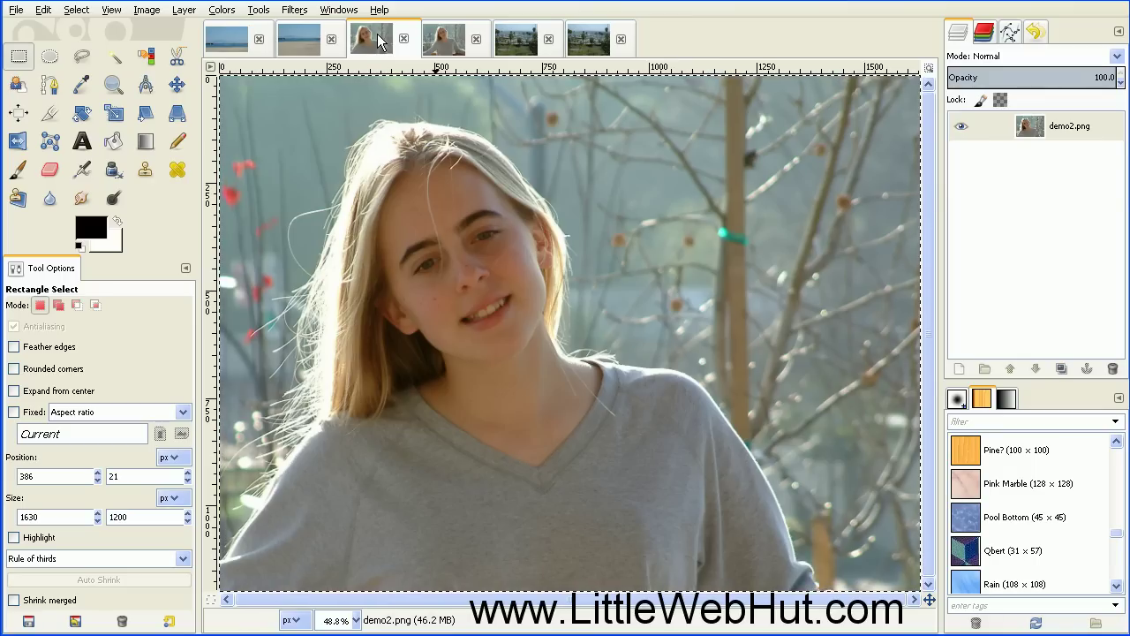
Step: On demo3.png, select a 1889 × 937 harbour area at 127, 8, excluding the road and brush
left_click(518, 50)
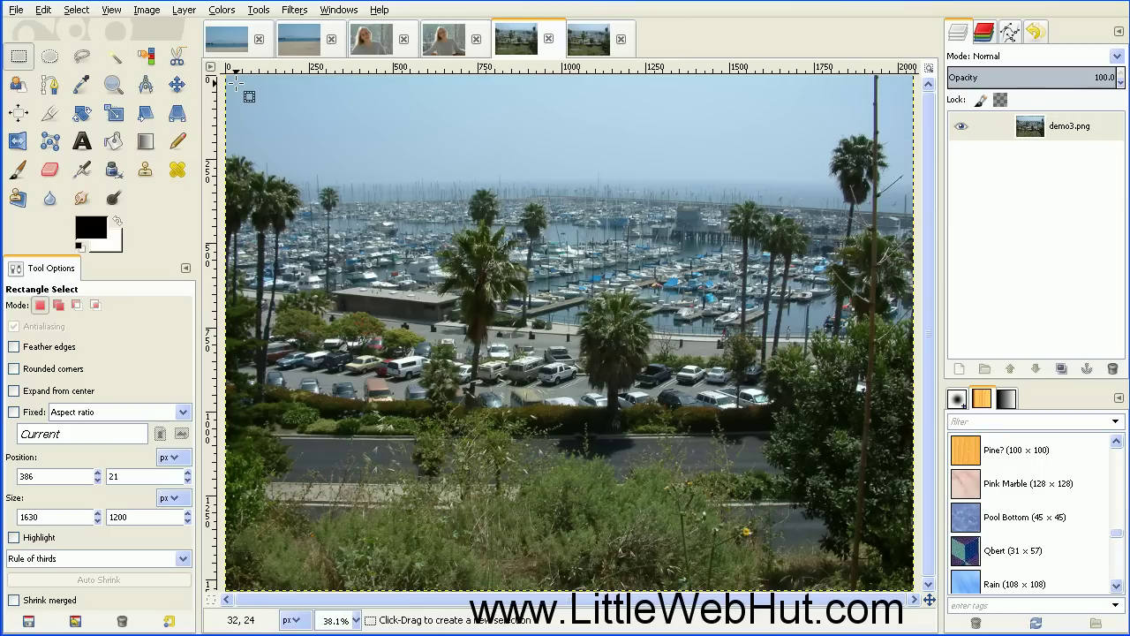
left_click_drag(232, 80, 913, 589)
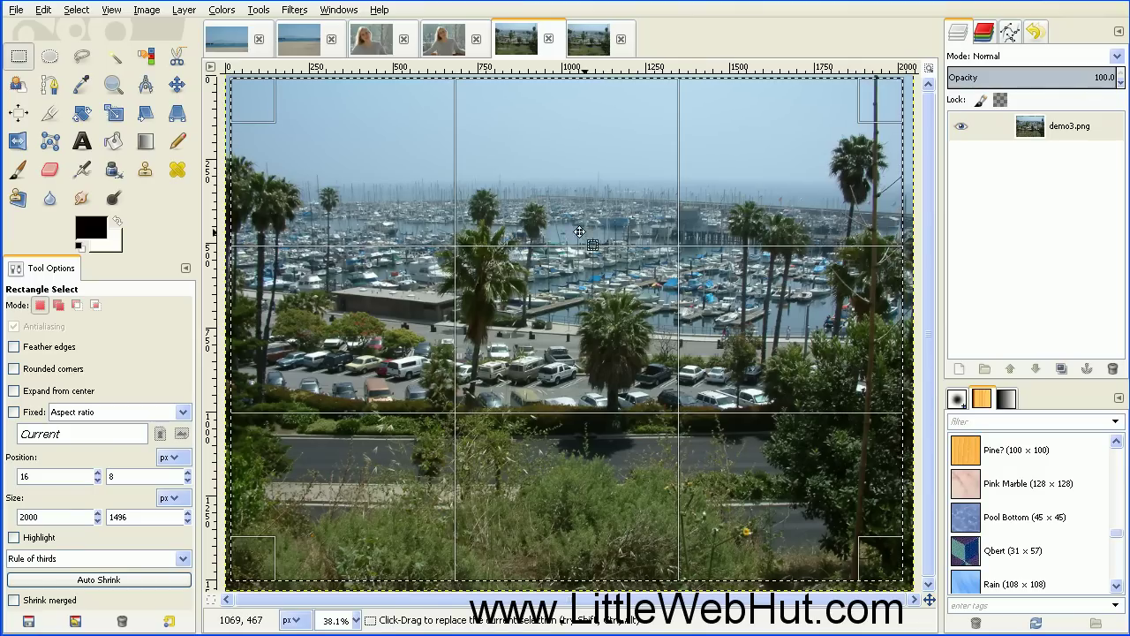
left_click_drag(564, 558, 570, 375)
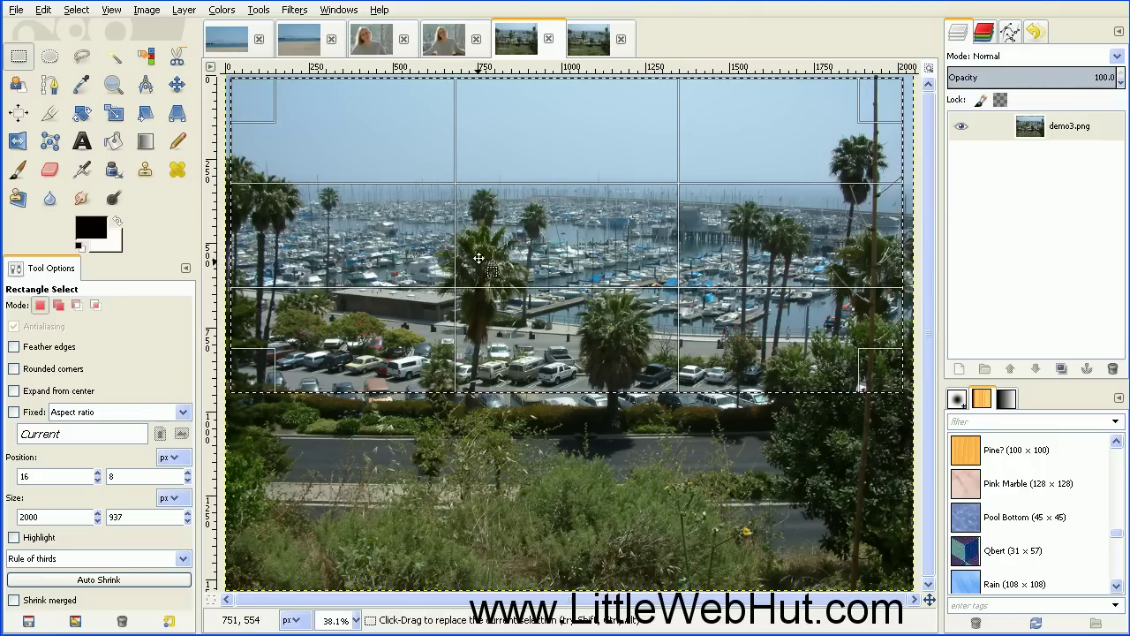
left_click_drag(255, 258, 292, 258)
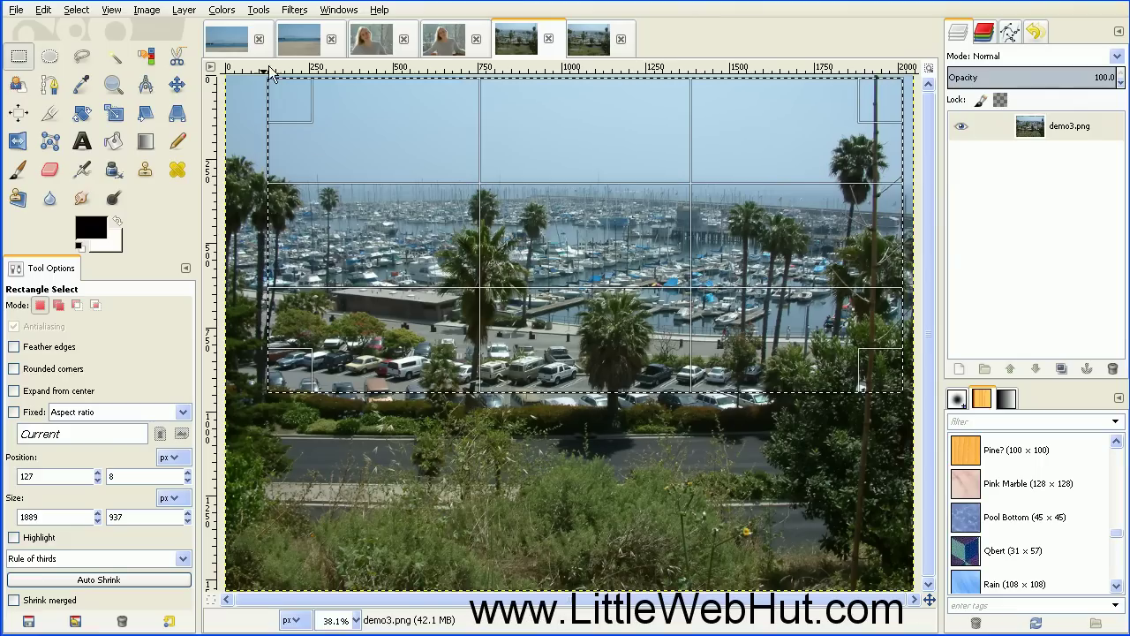
Step: Crop demo3.png to the 1889 × 937 selection, fit it in the window, and compare with the uncropped copy
left_click(146, 10)
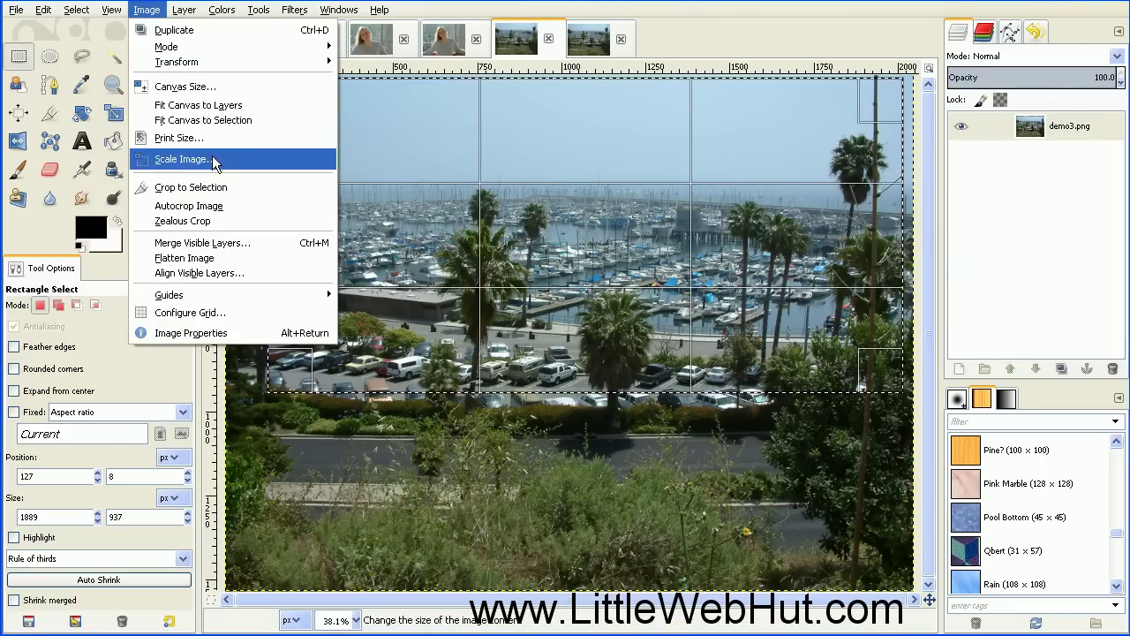
left_click(218, 187)
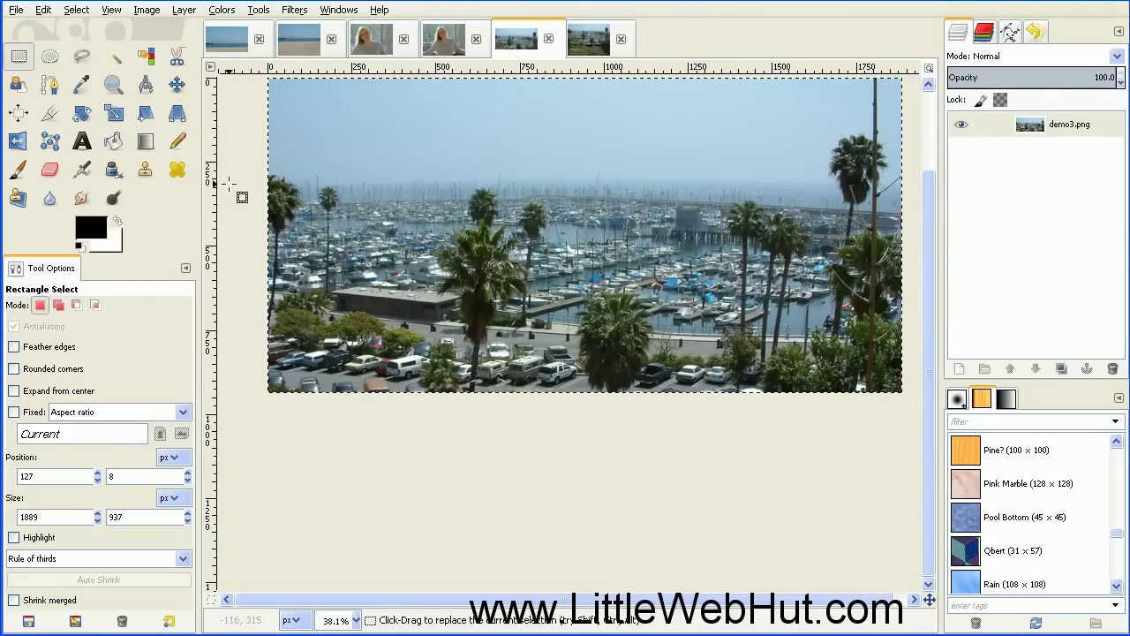
left_click(112, 10)
mouse_move(161, 63)
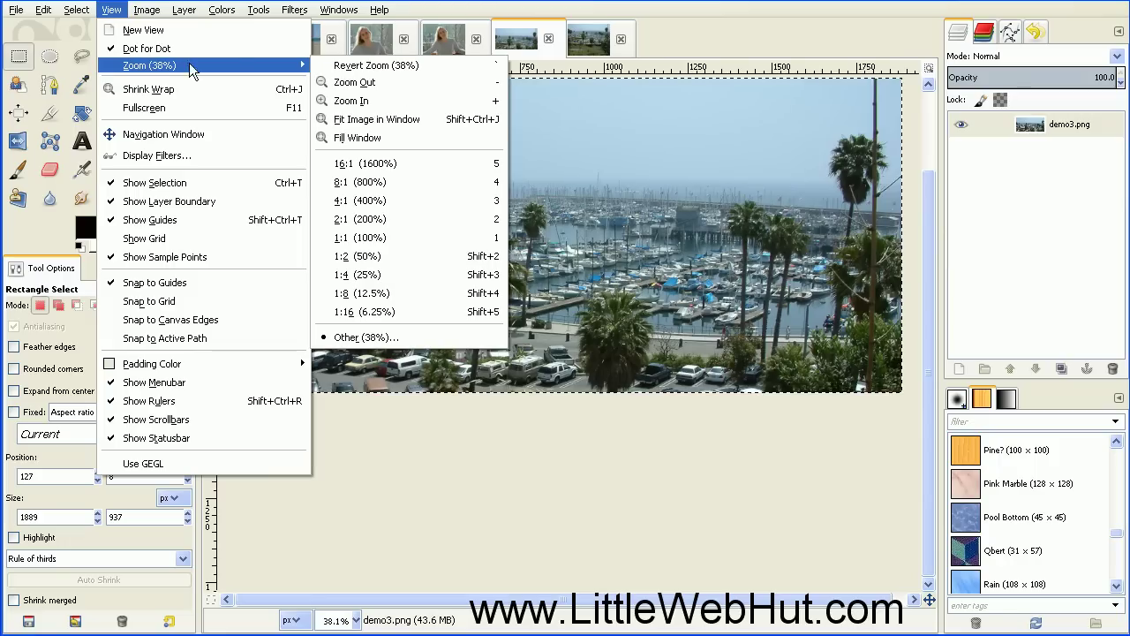
left_click(386, 120)
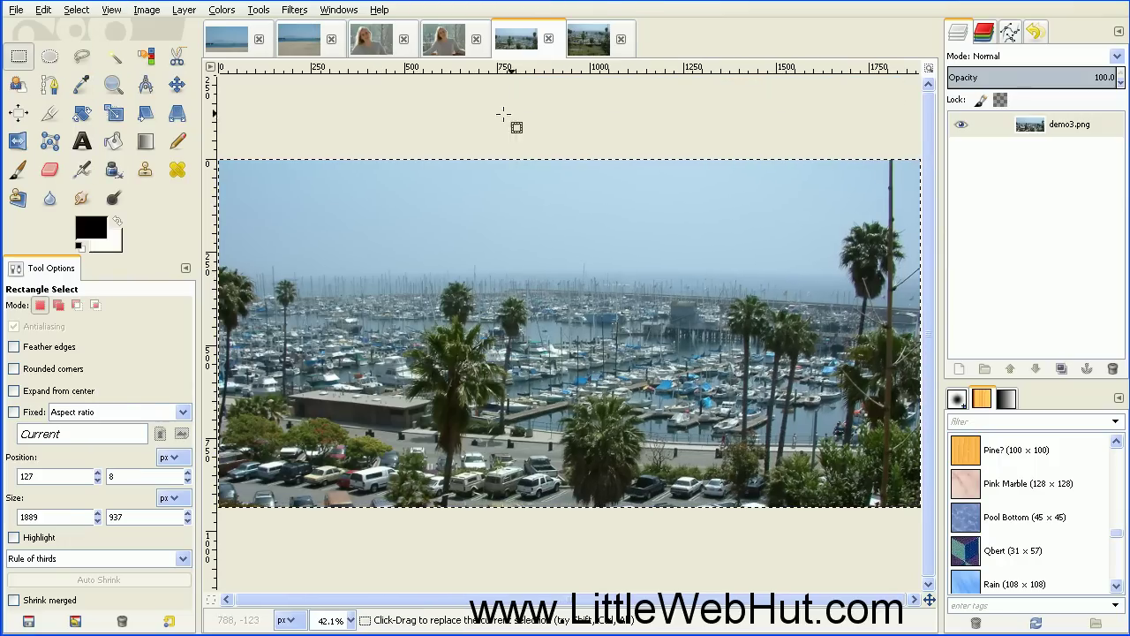
left_click(589, 41)
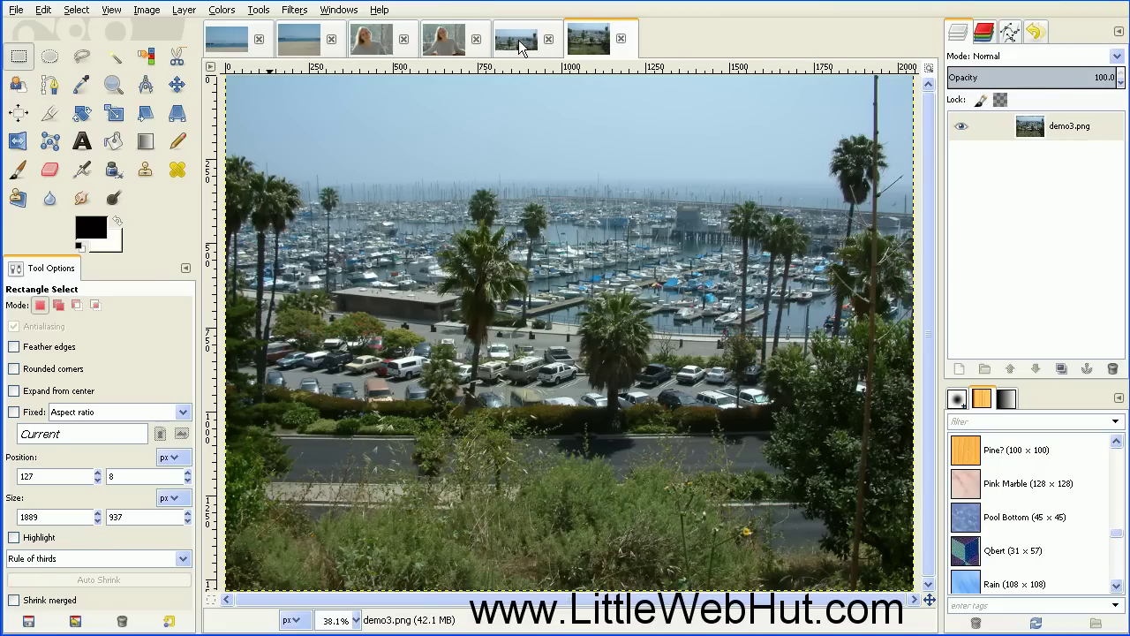
left_click(519, 42)
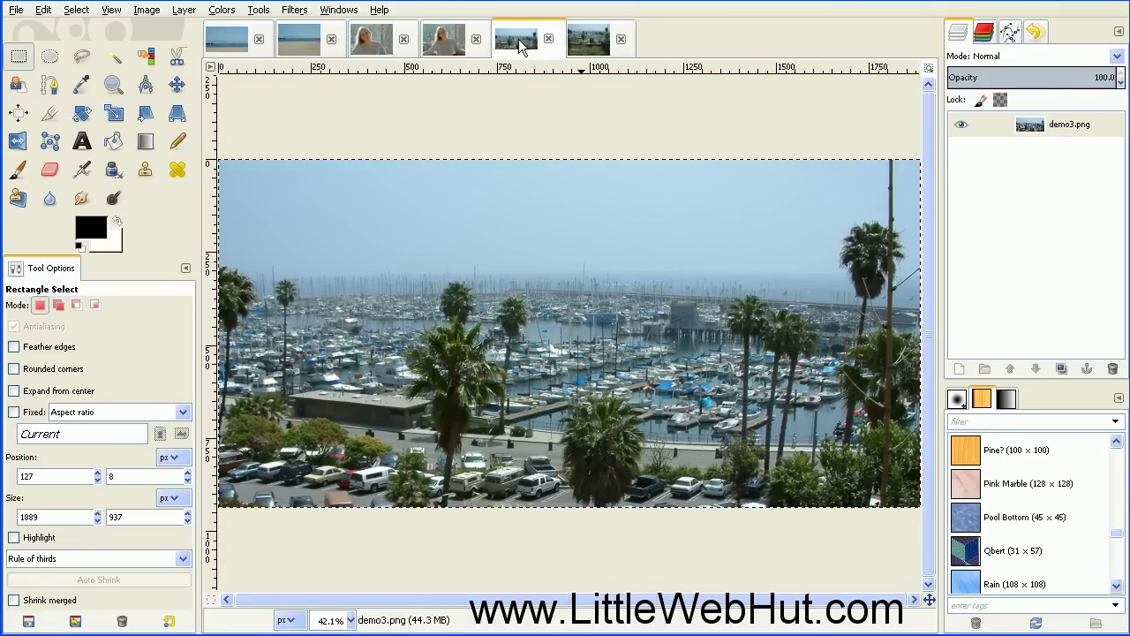